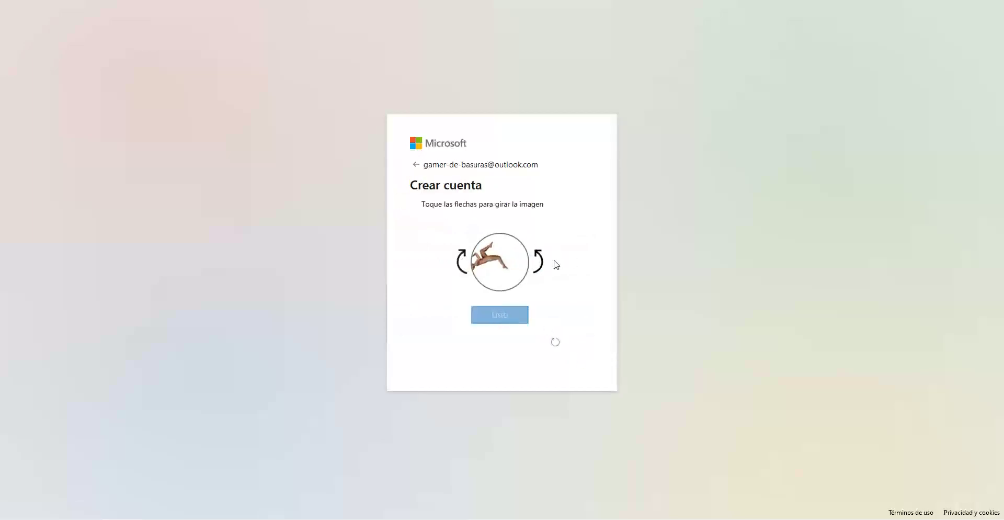
- Turn the figures upright and submit them for puzzle rounds one through four
click(461, 261)
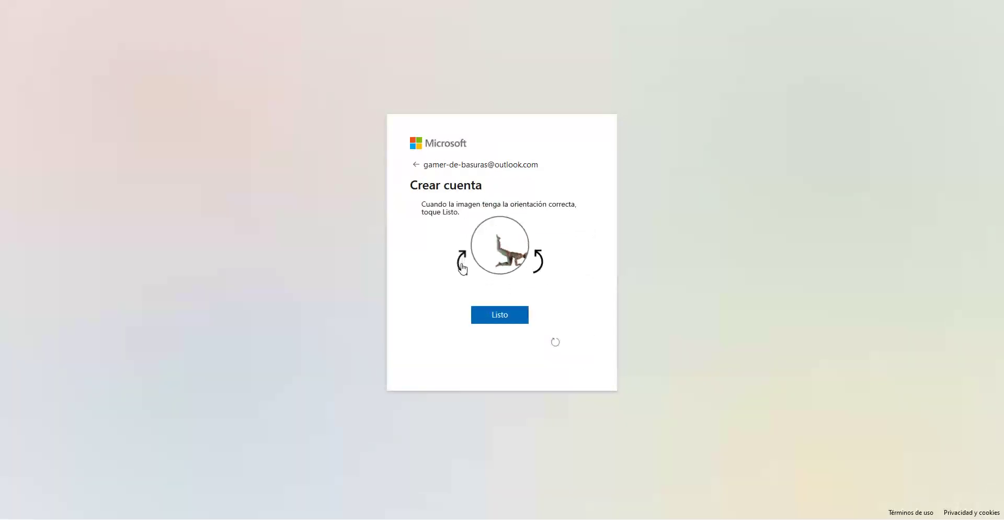
click(512, 316)
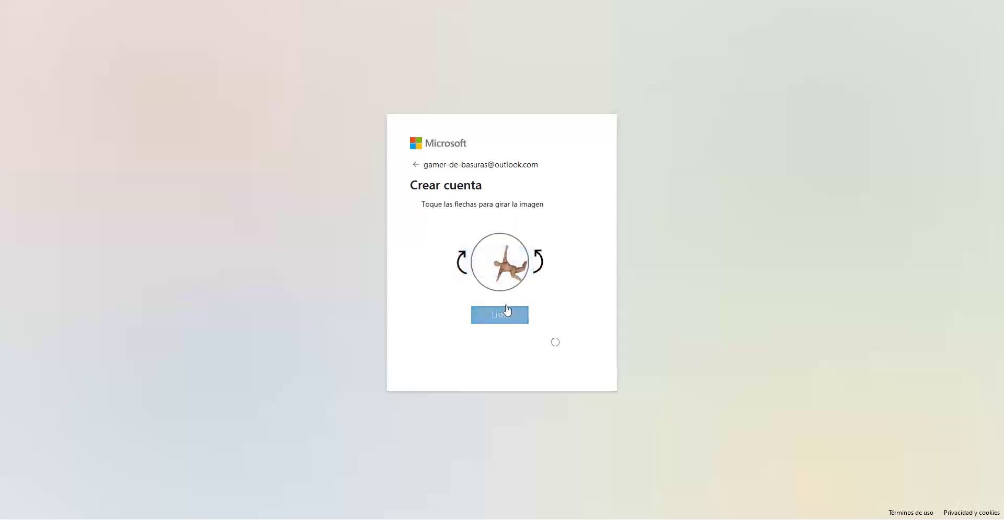
click(461, 267)
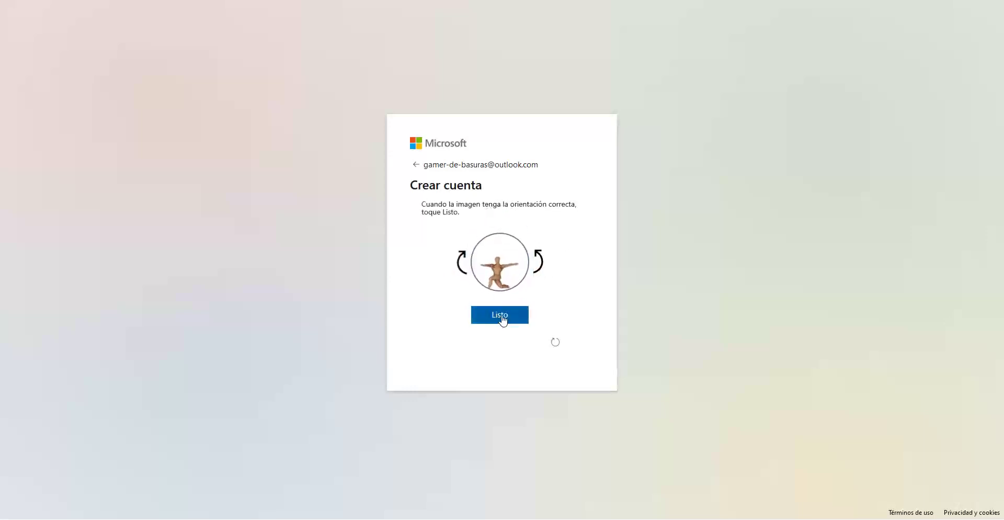
click(503, 318)
click(463, 267)
click(498, 313)
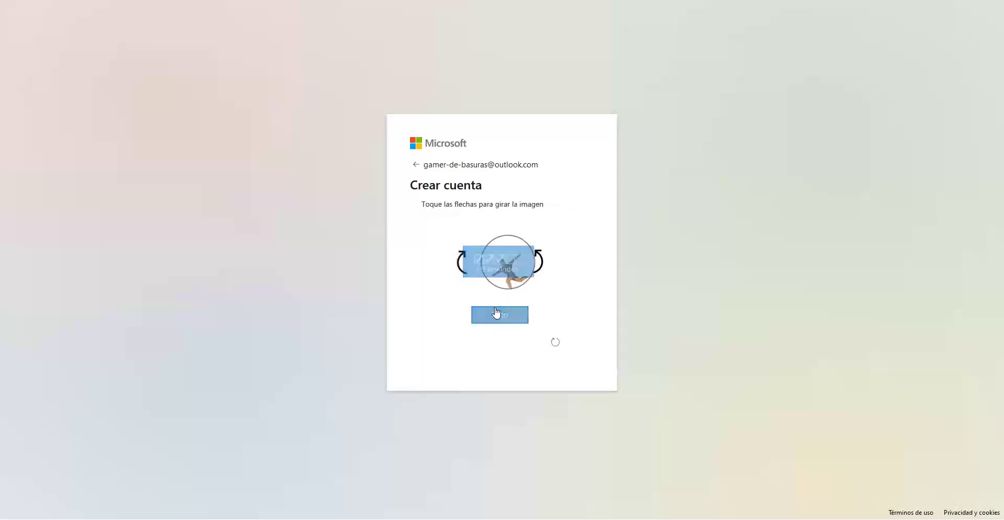
click(462, 266)
click(500, 314)
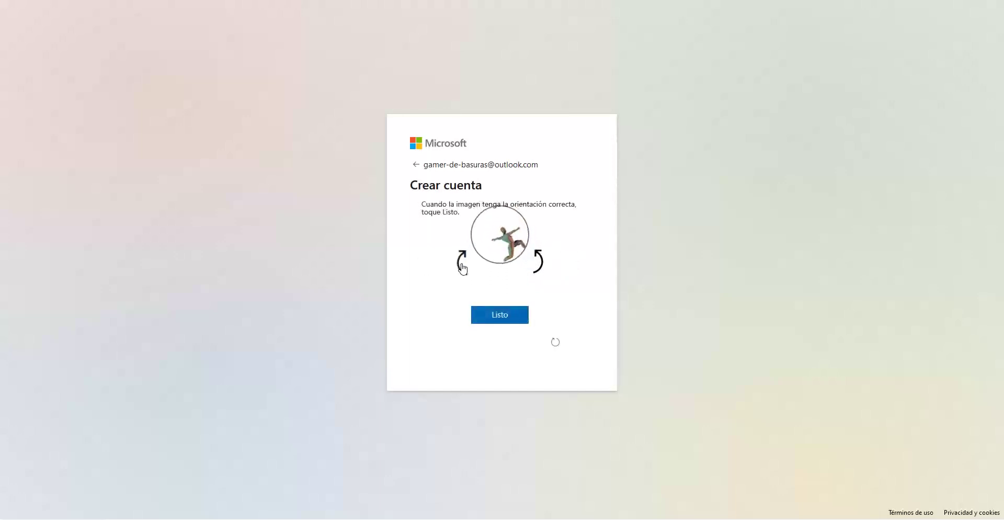
- Upright and submit the figures for rounds five through nine
click(462, 267)
click(500, 314)
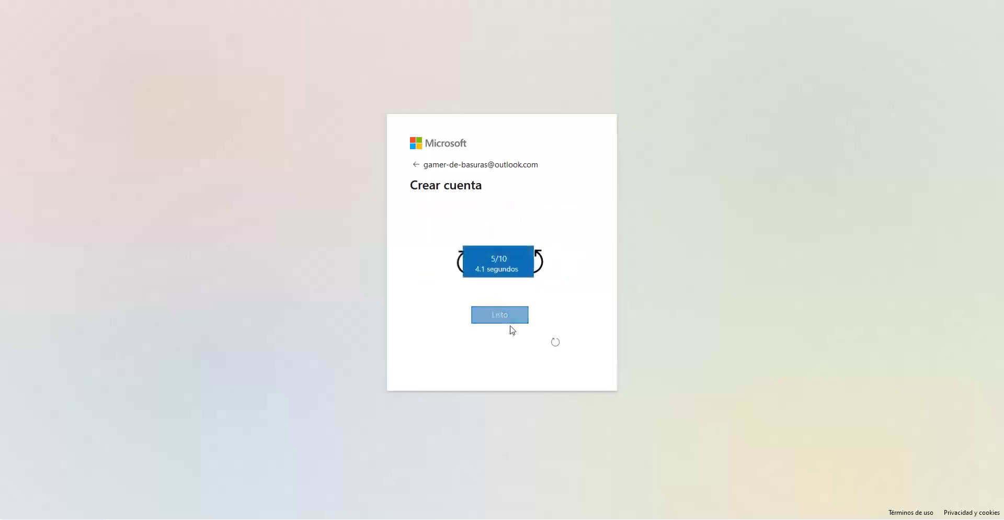
click(462, 267)
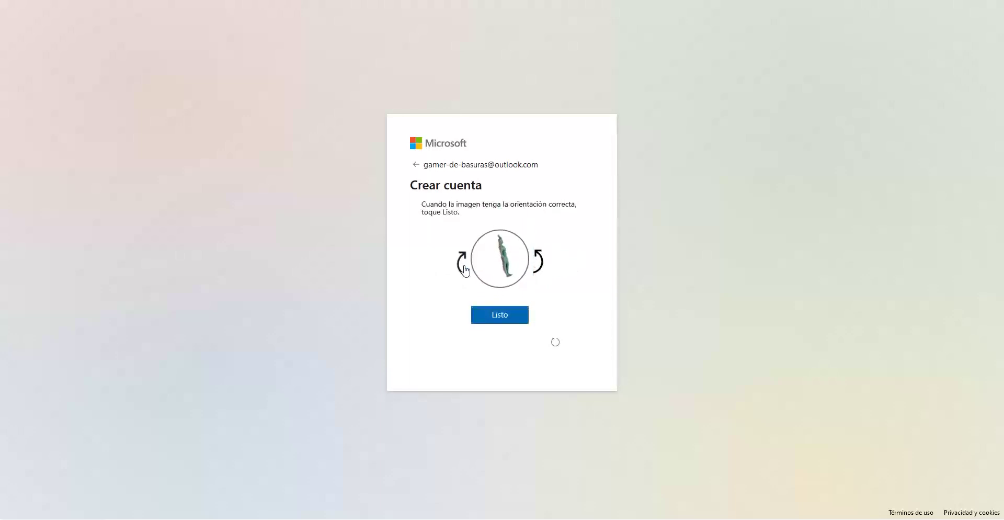
click(499, 314)
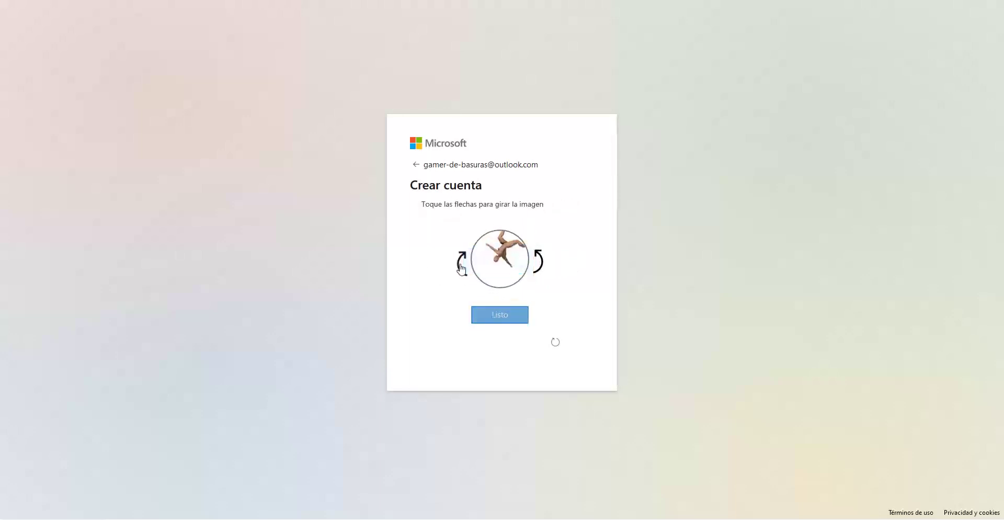
click(513, 317)
click(461, 263)
click(500, 314)
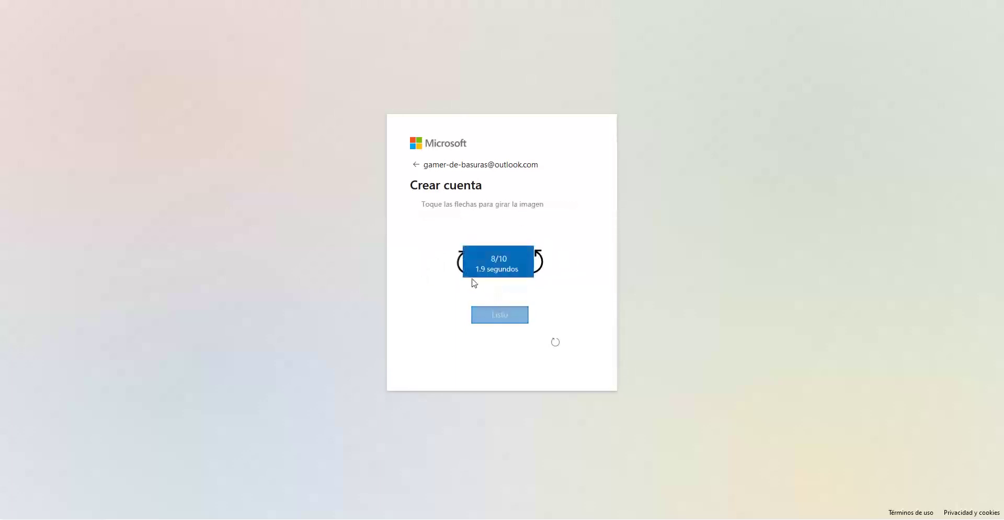
click(538, 262)
click(537, 262)
click(499, 314)
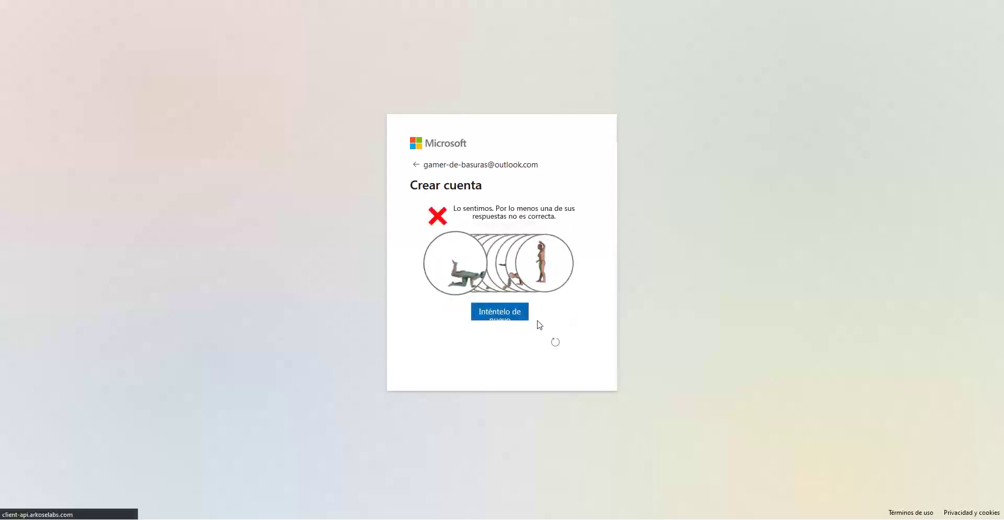
- Restart the rotation puzzle with 'Inténtelo de nuevo' after the 'Lo sentimos' error
click(507, 313)
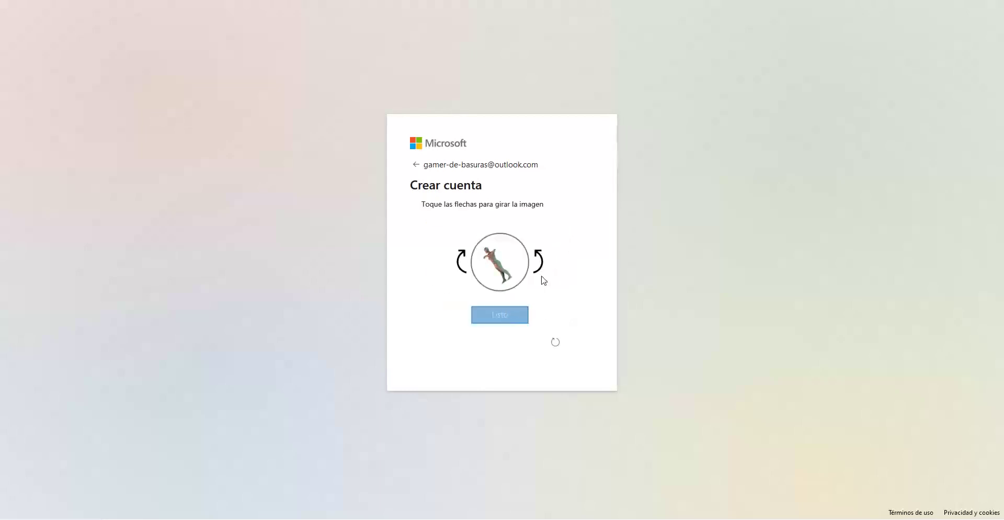
- Rotate upright and submit the figures for the first four rounds of the second attempt
click(460, 264)
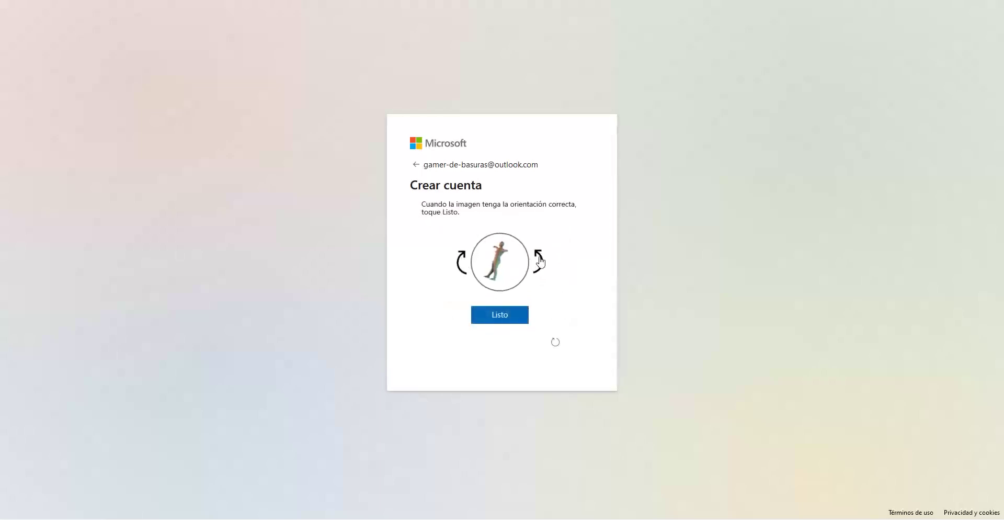
click(509, 310)
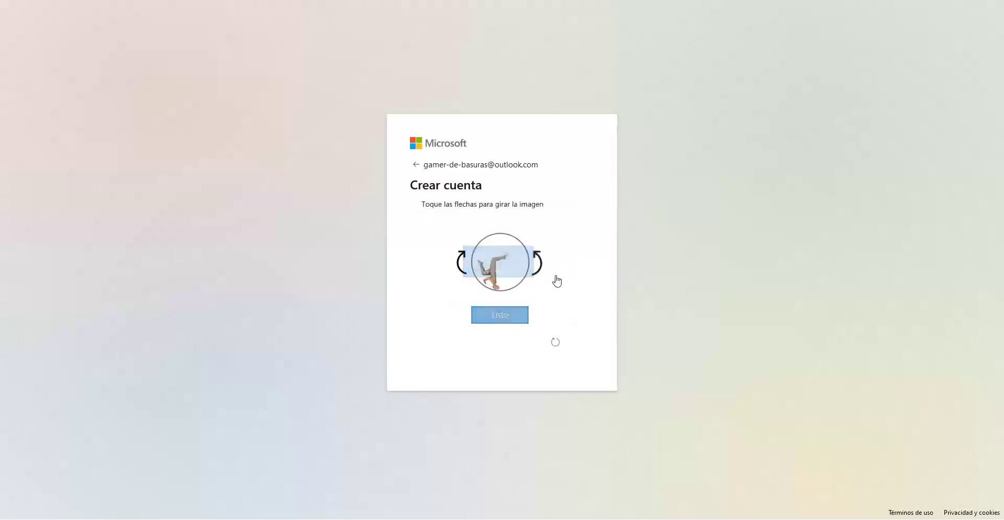
click(538, 262)
click(462, 264)
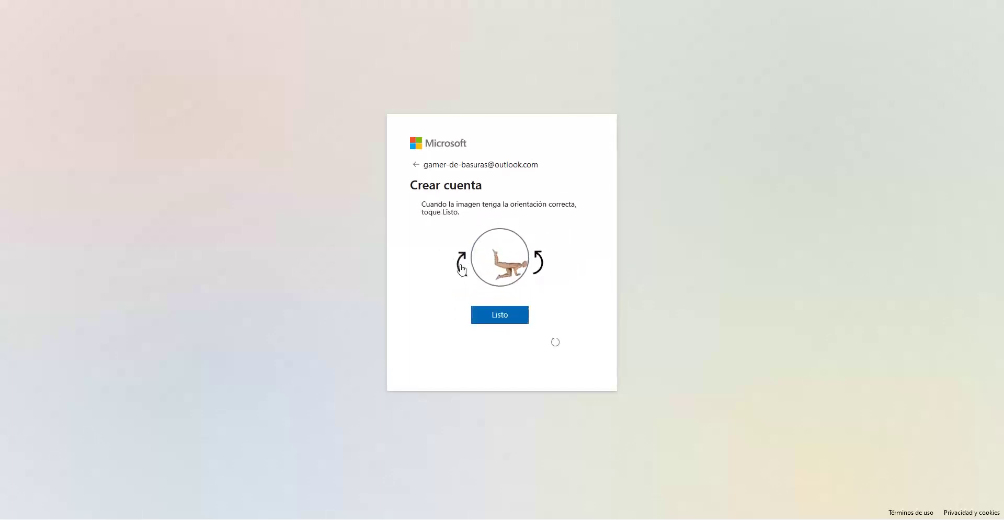
click(499, 316)
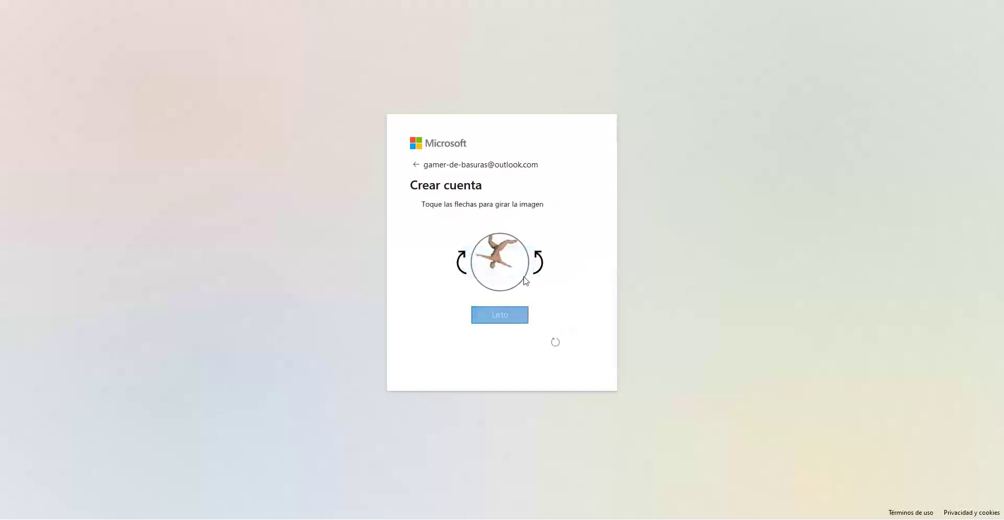
click(462, 264)
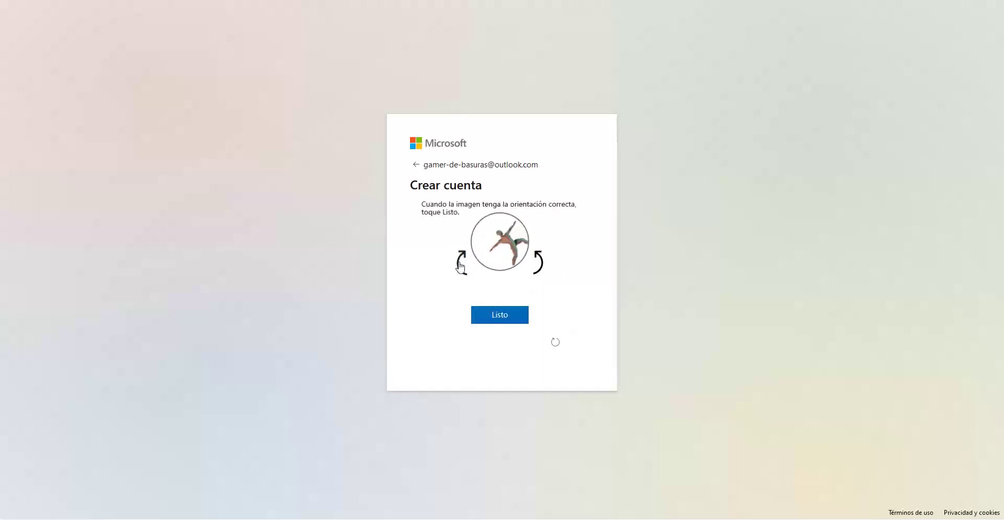
click(462, 264)
click(497, 313)
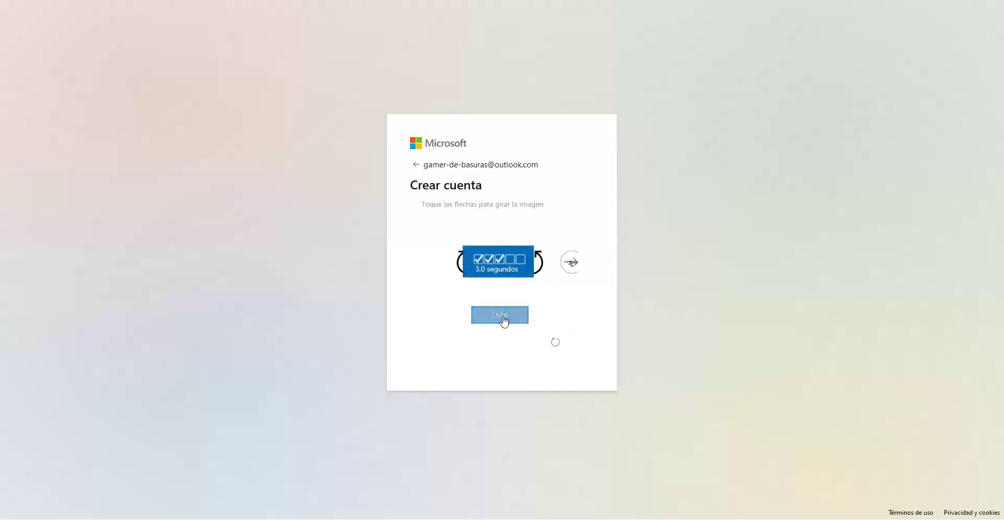
click(537, 272)
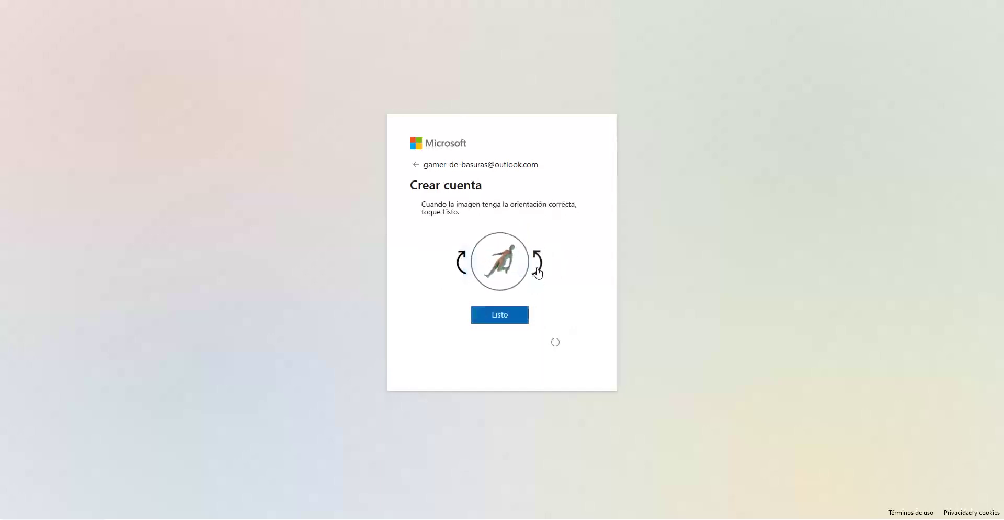
click(536, 260)
click(487, 314)
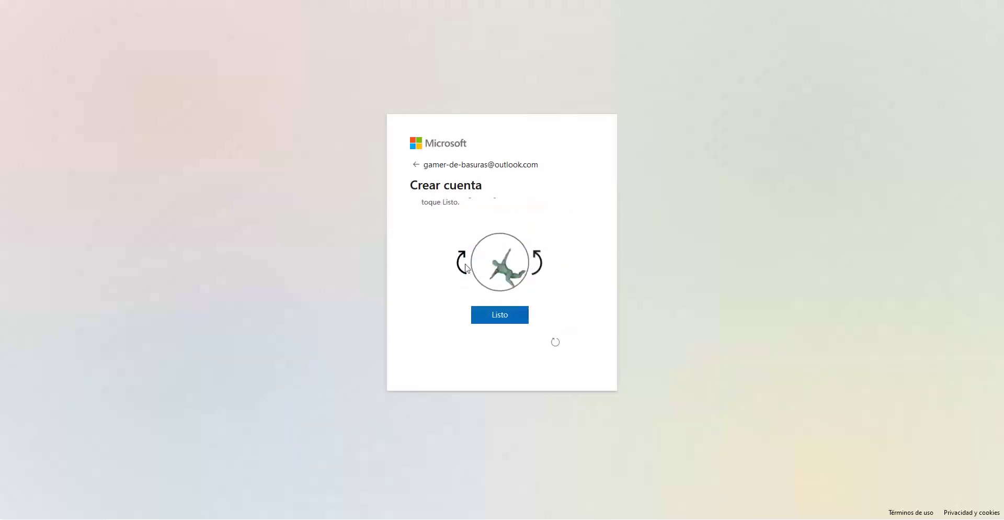
- Upright and submit the figures for rounds five through eight
click(499, 314)
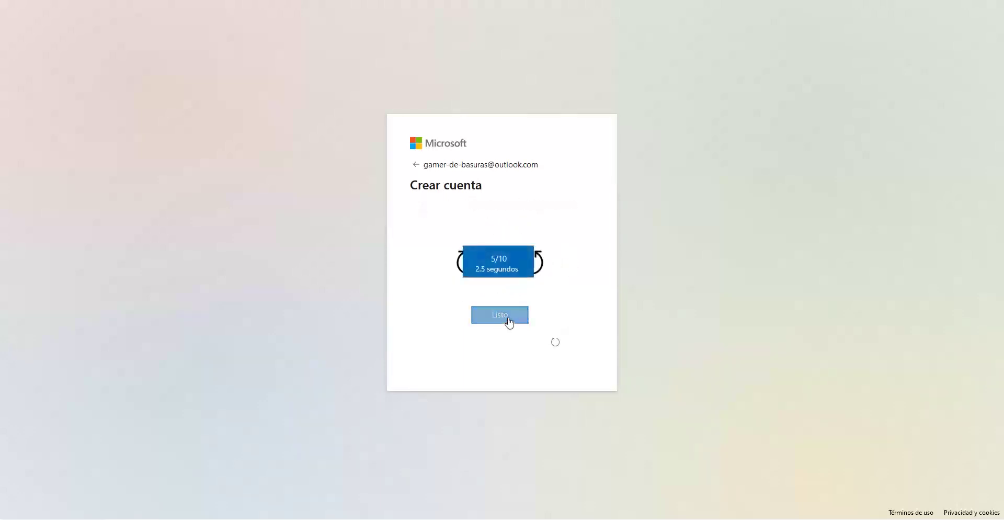
click(540, 262)
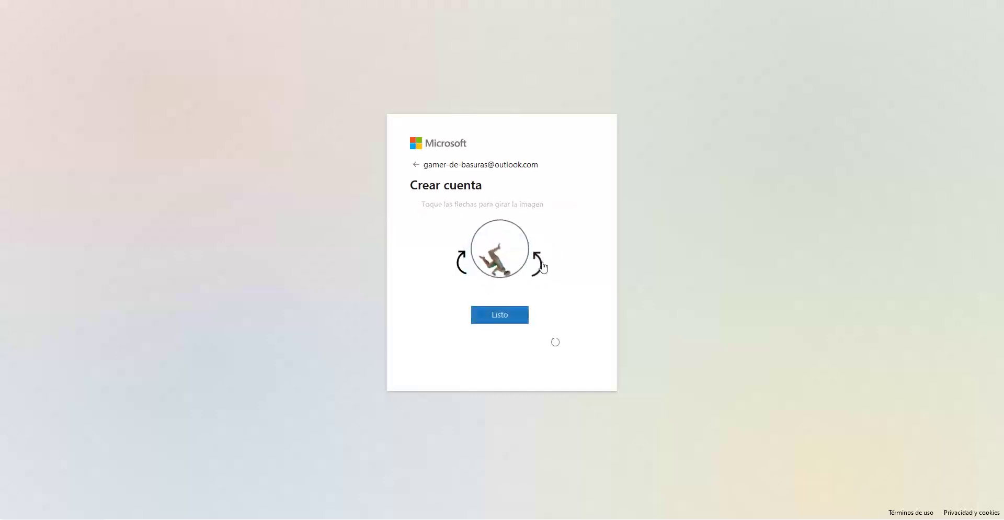
click(512, 319)
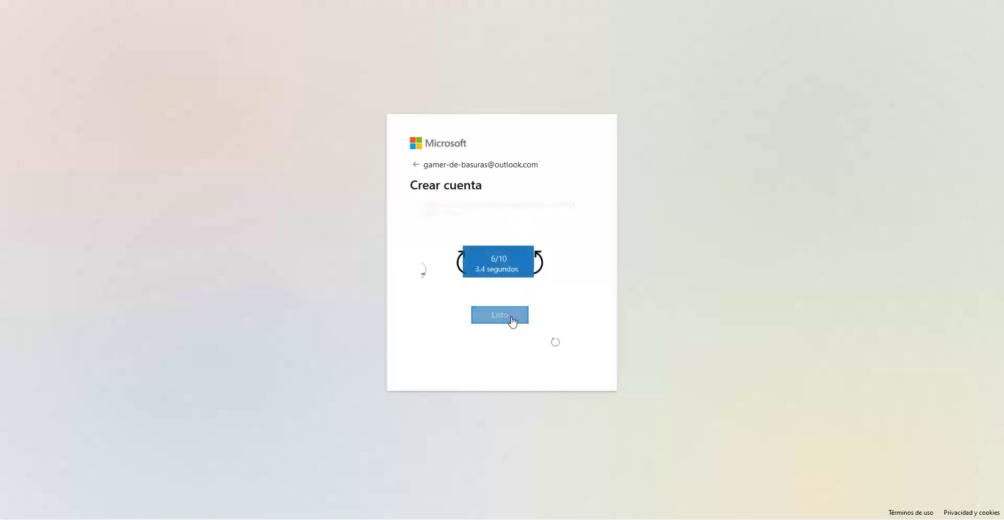
click(460, 271)
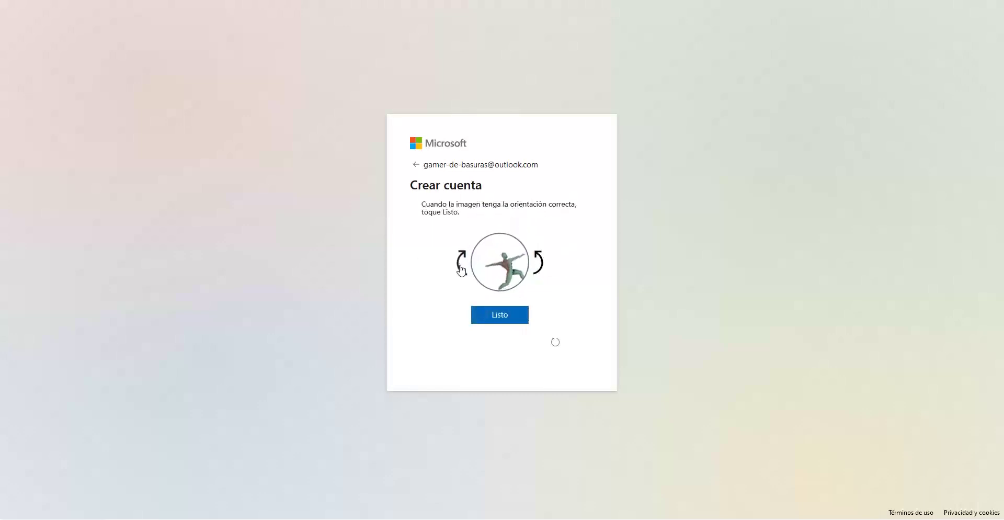
click(500, 314)
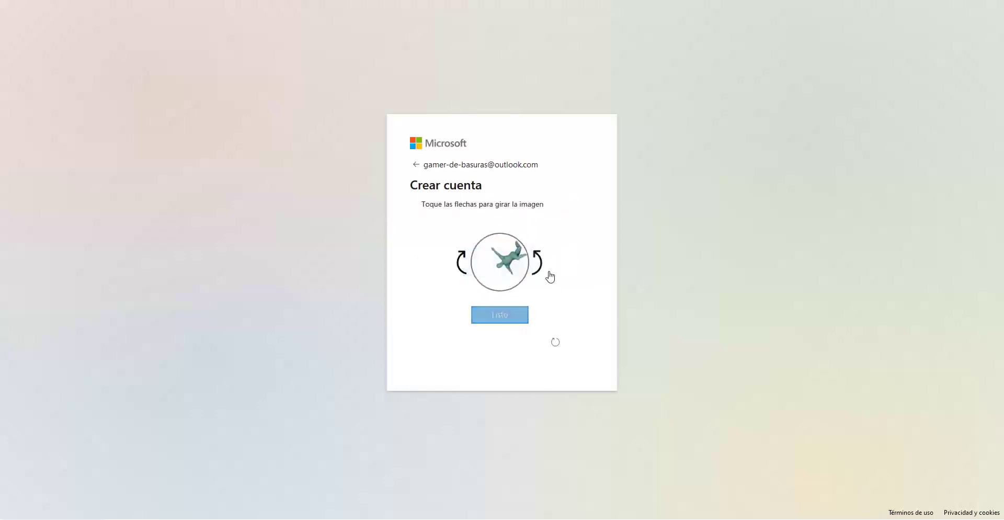
click(460, 265)
click(460, 266)
click(504, 310)
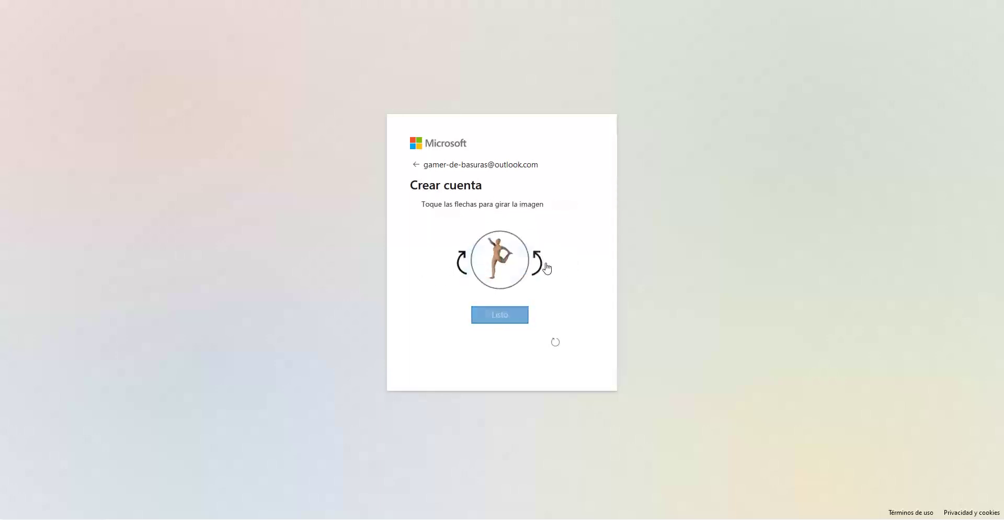
- Finish rounds nine and ten, then retry the verification after it fails
click(545, 265)
click(505, 318)
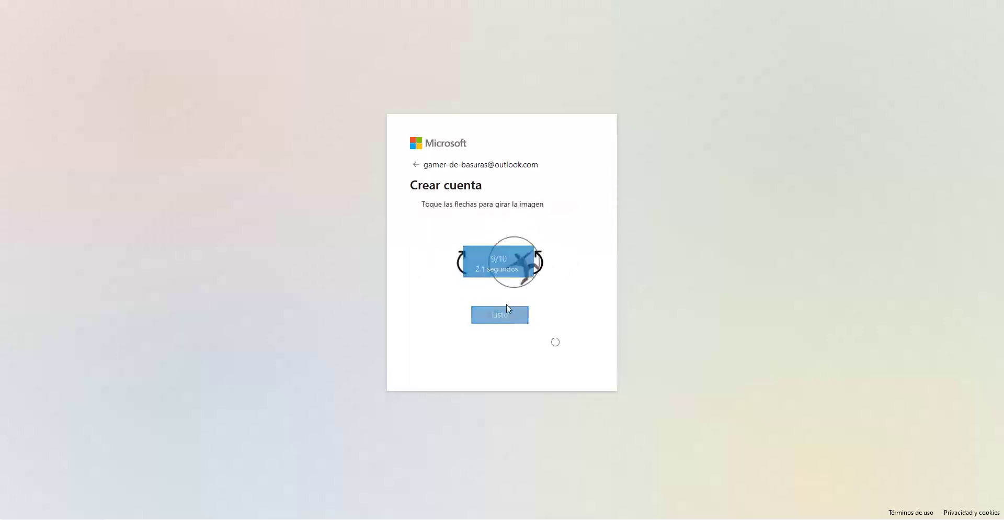
click(459, 261)
click(500, 315)
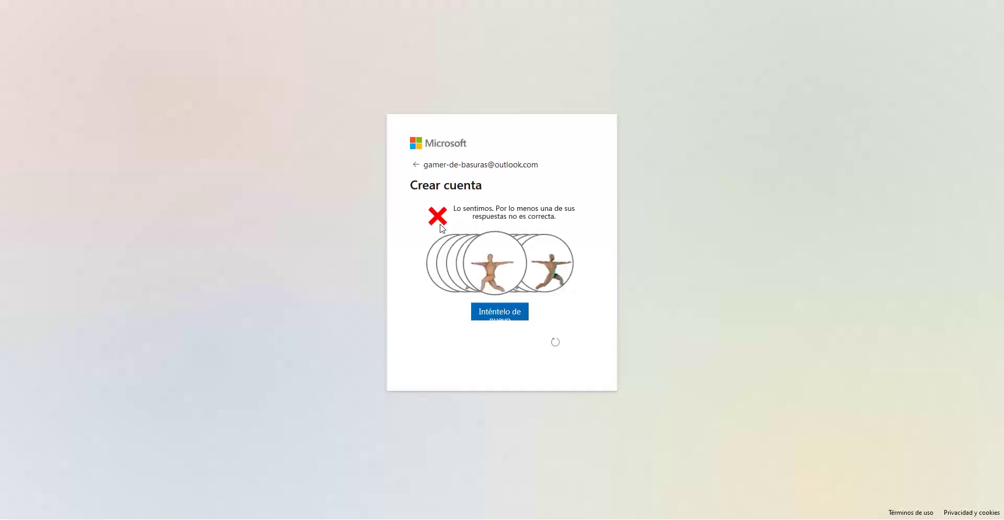
click(500, 311)
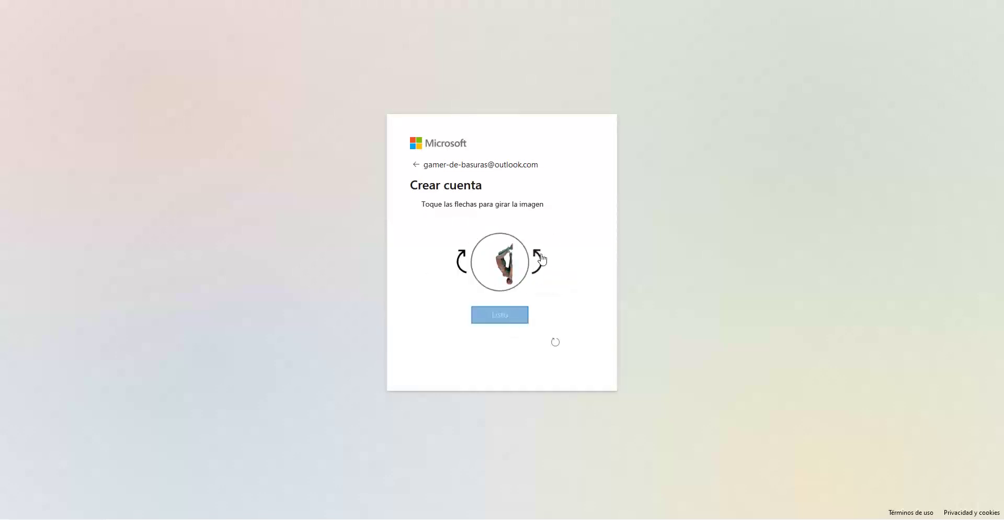
- Rotate upright and submit the figures for rounds one through four of the third attempt
click(462, 261)
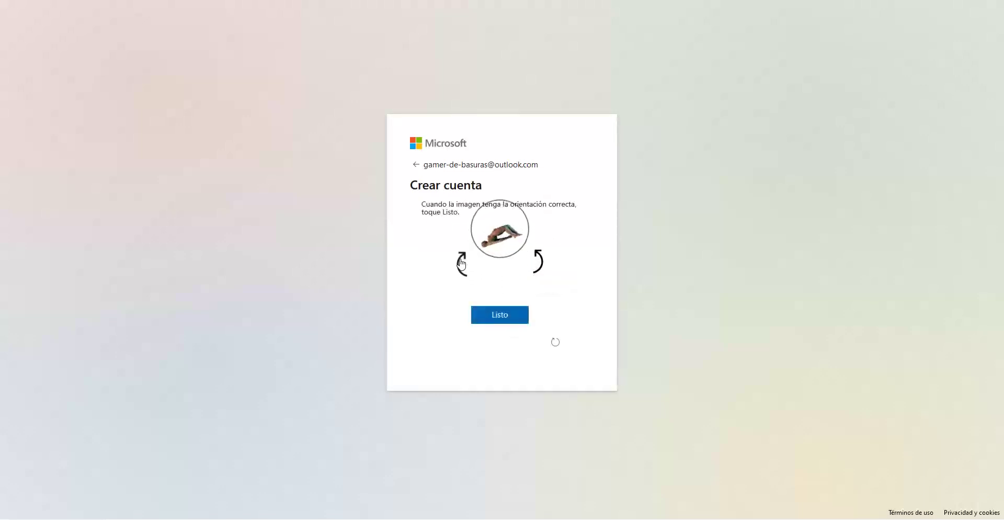
click(500, 314)
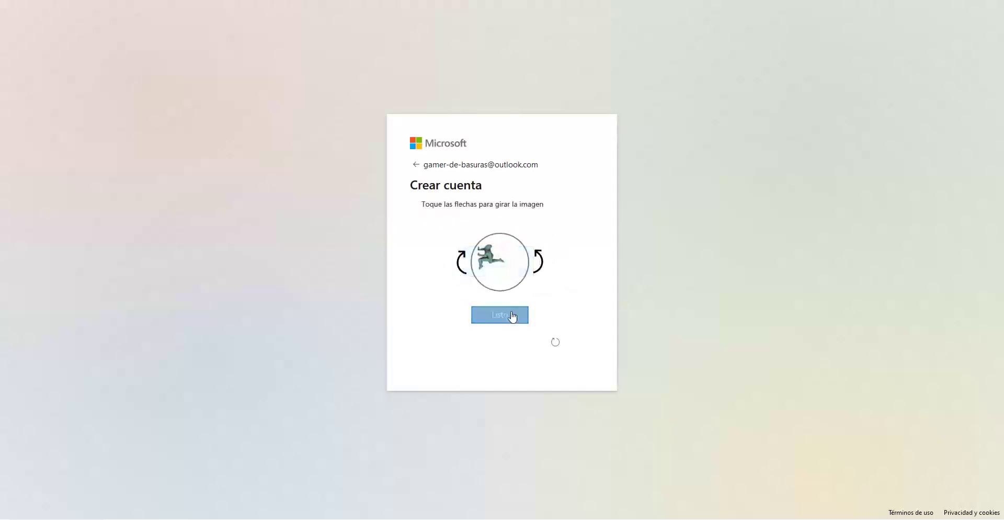
click(538, 261)
click(538, 261)
click(510, 314)
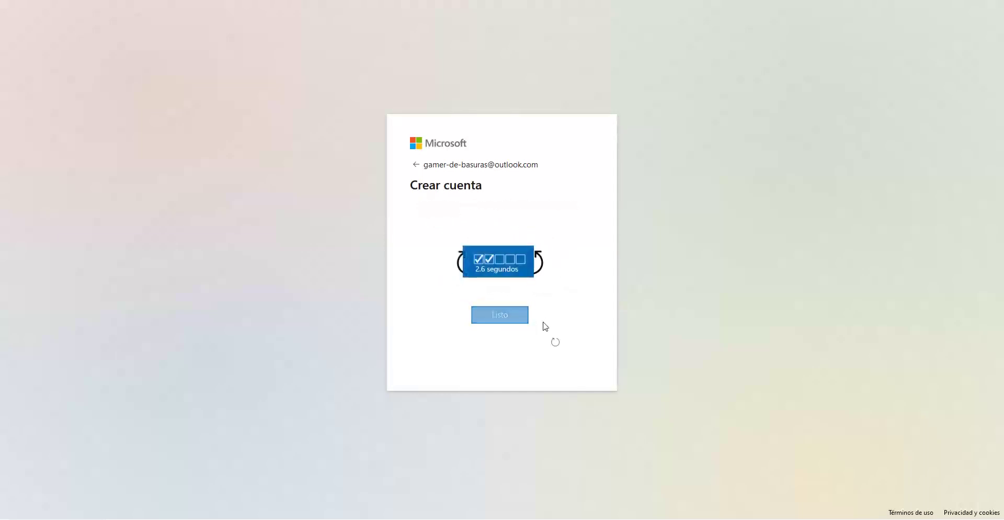
click(537, 260)
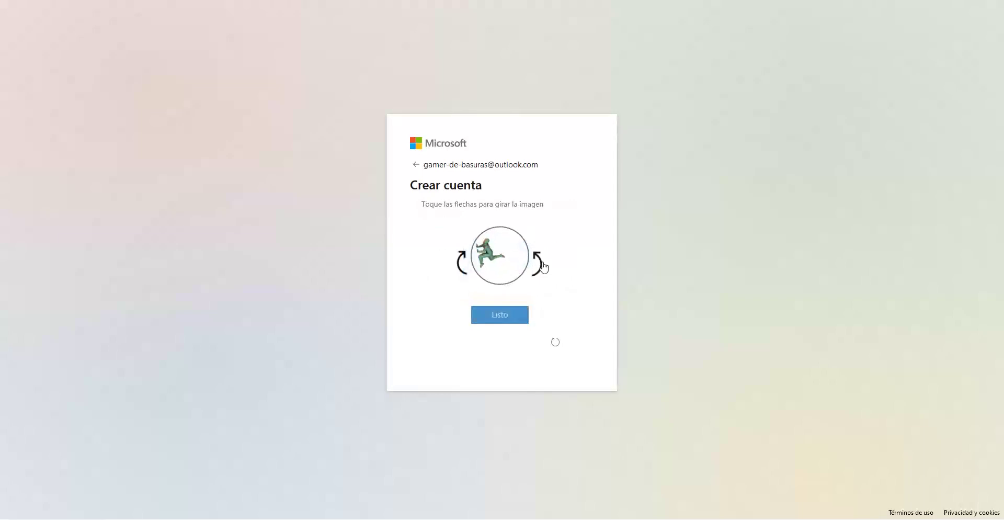
click(538, 261)
click(510, 314)
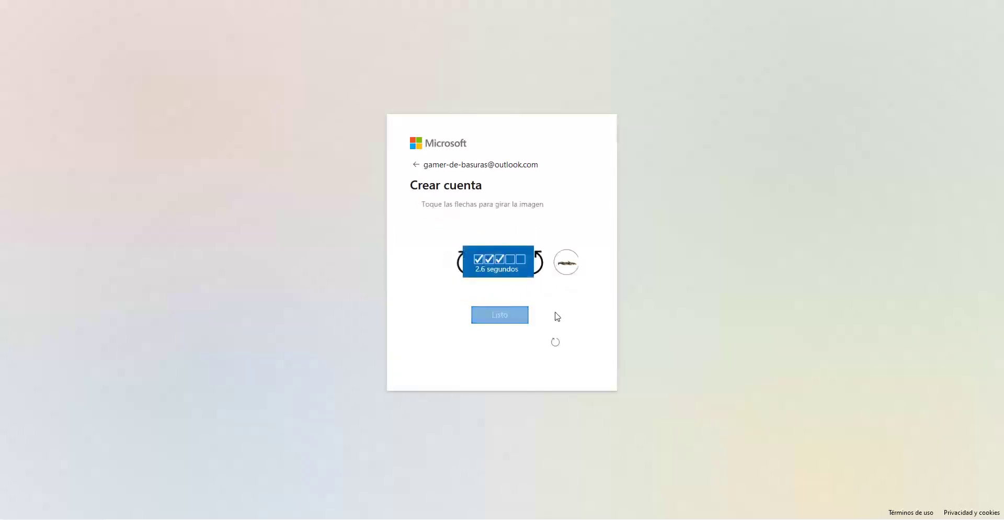
click(538, 261)
click(506, 317)
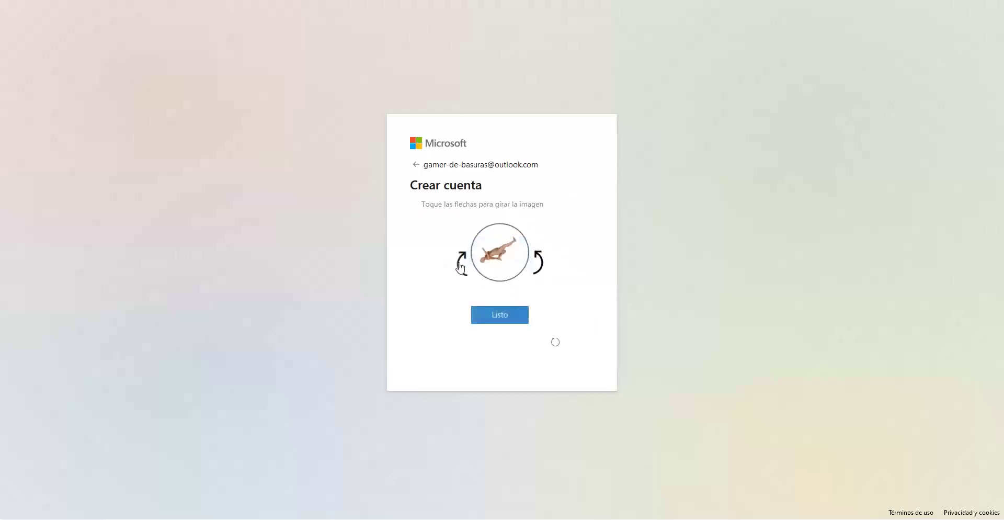
- Submit the figures for rounds five through eight, rotating where needed
click(503, 317)
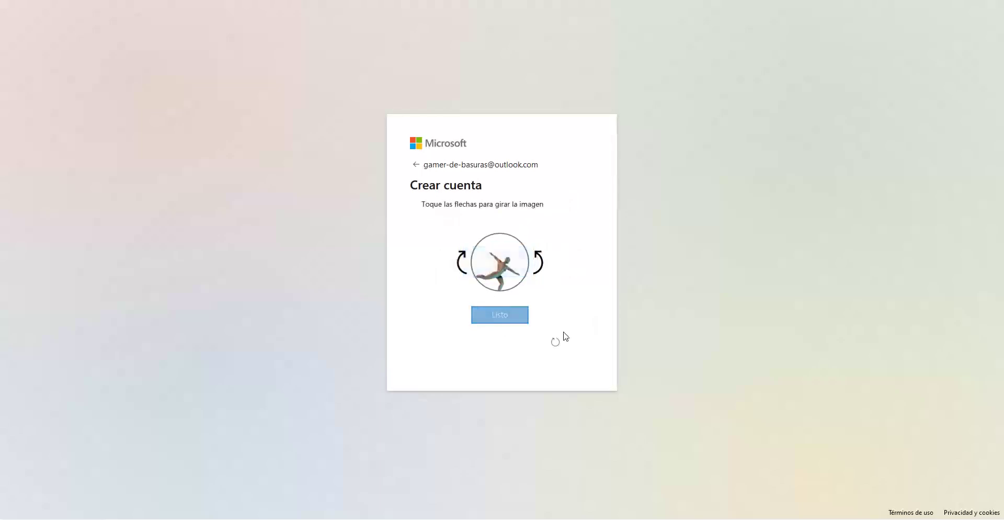
click(517, 317)
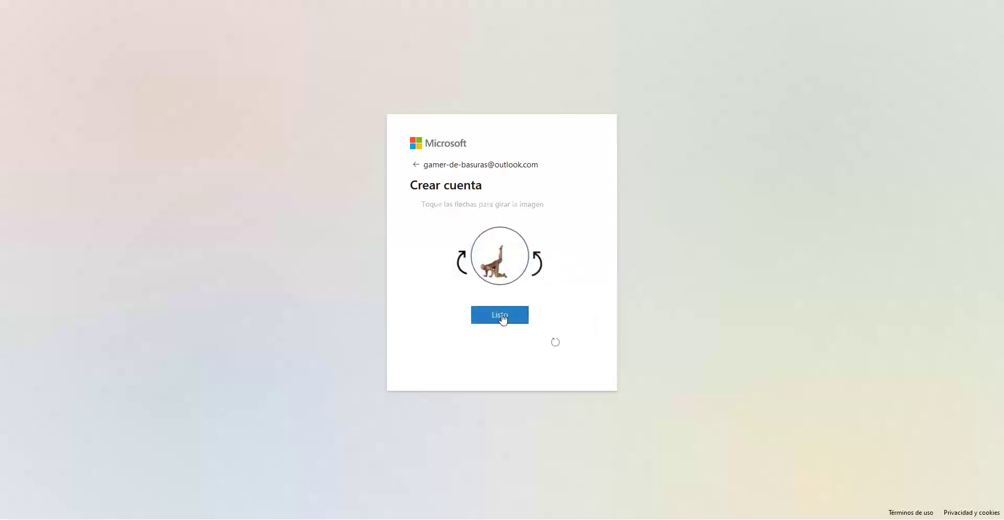
click(500, 315)
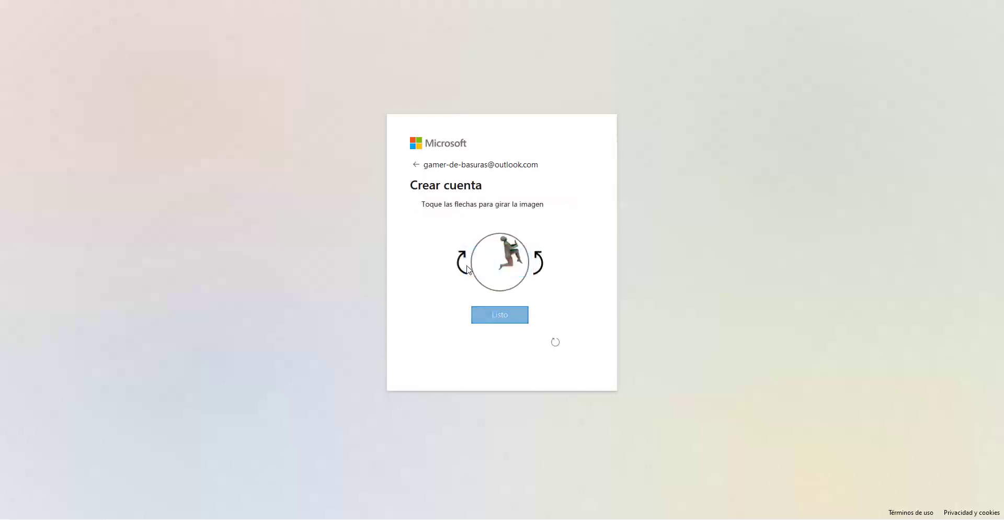
click(462, 264)
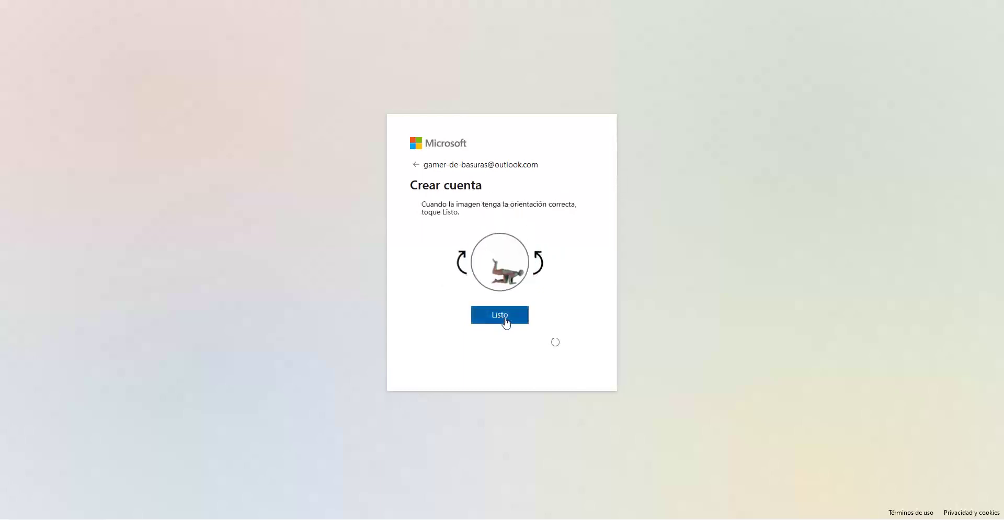
click(500, 314)
- Upright and submit the last two figures, rounds nine and ten
click(538, 261)
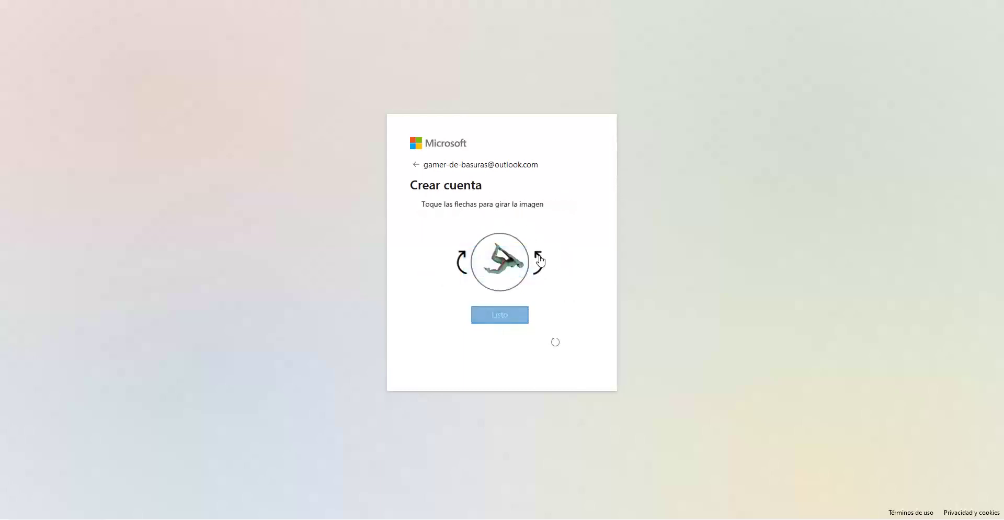
click(462, 267)
click(463, 267)
click(518, 317)
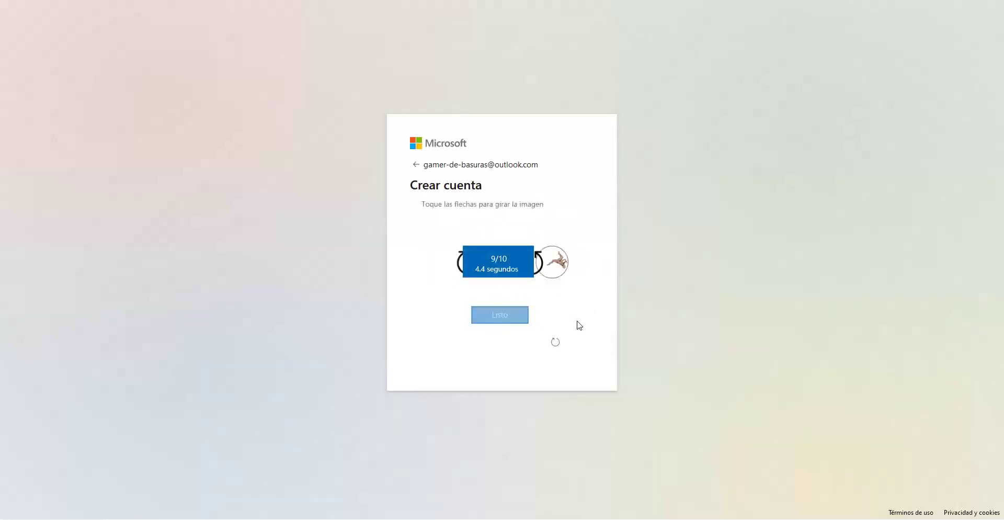
click(461, 267)
click(506, 317)
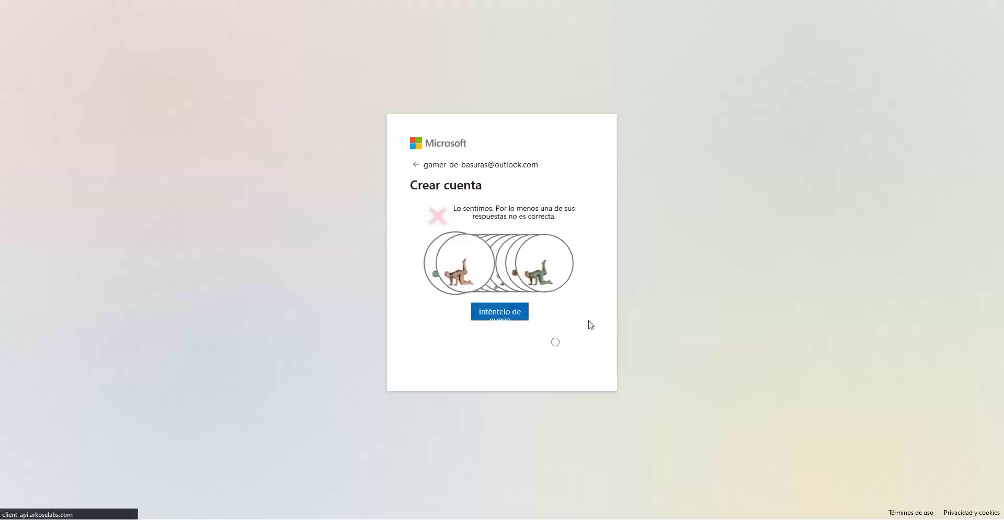
- Start a fourth attempt and upright and submit figures for rounds one through four
click(511, 311)
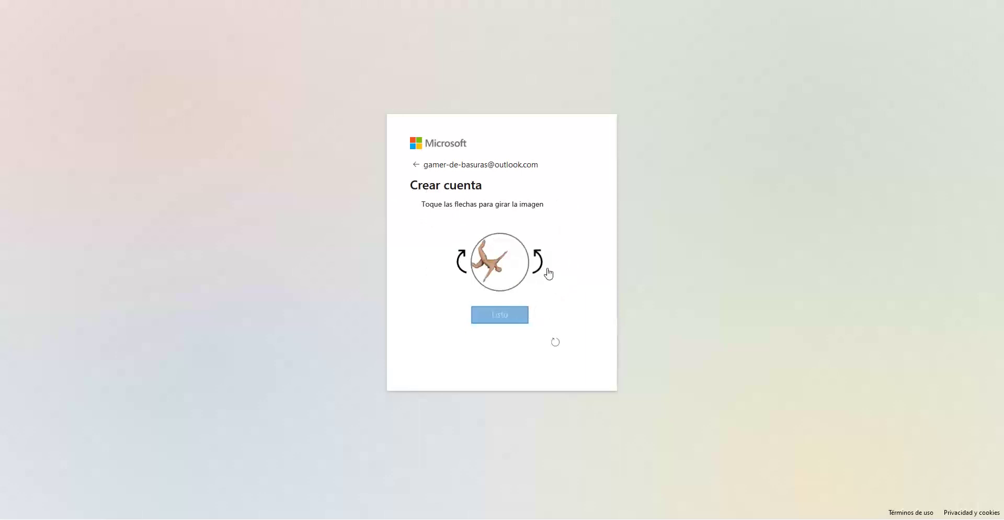
click(537, 260)
click(499, 315)
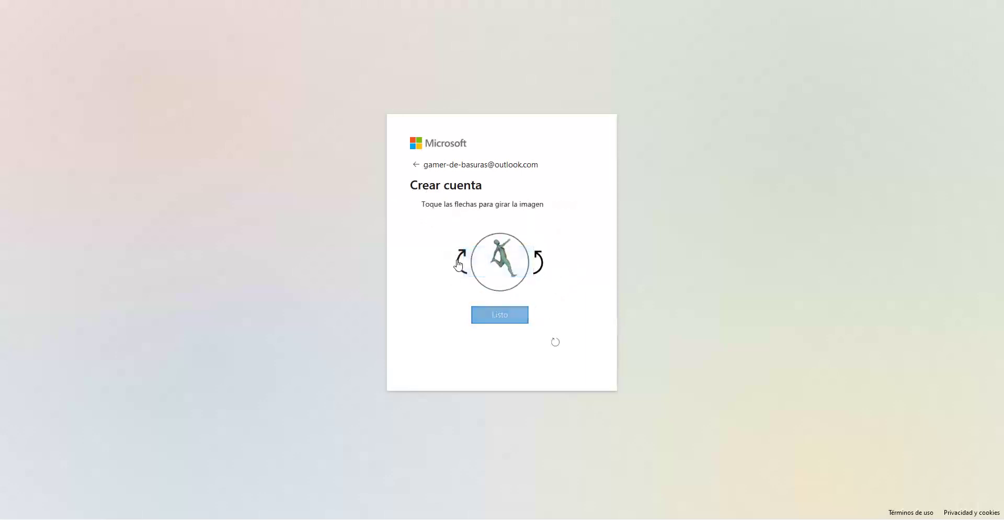
click(459, 263)
click(500, 314)
click(538, 261)
click(500, 314)
click(538, 261)
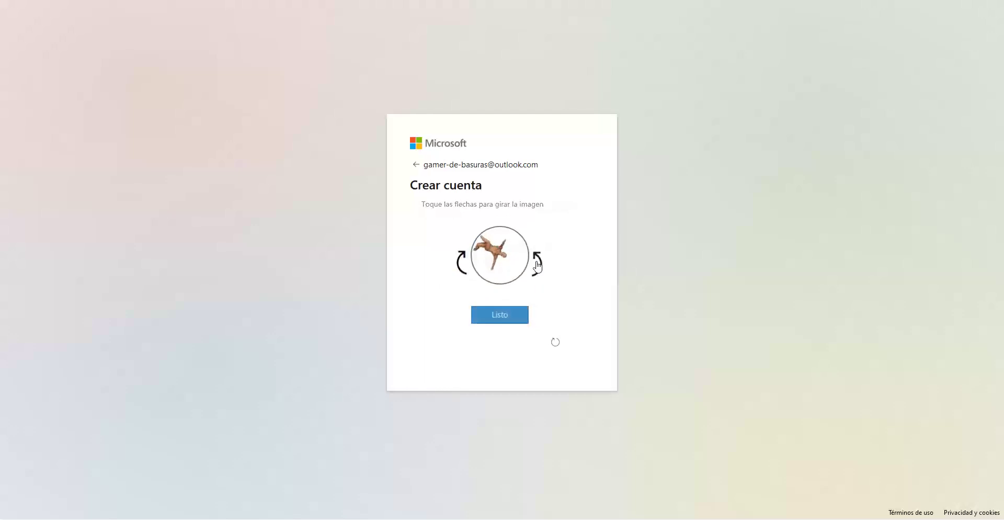
click(516, 314)
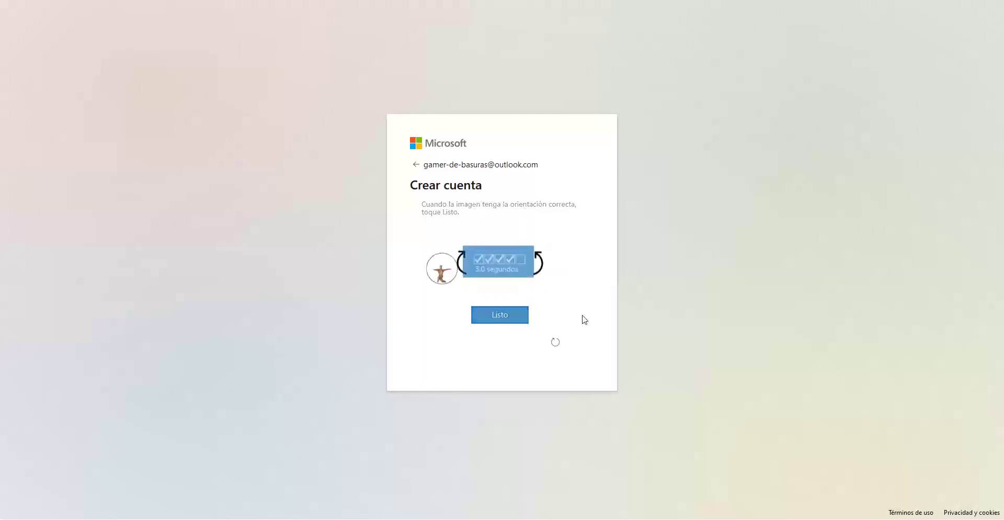
- Upright and submit the figures for rounds five through ten
click(462, 264)
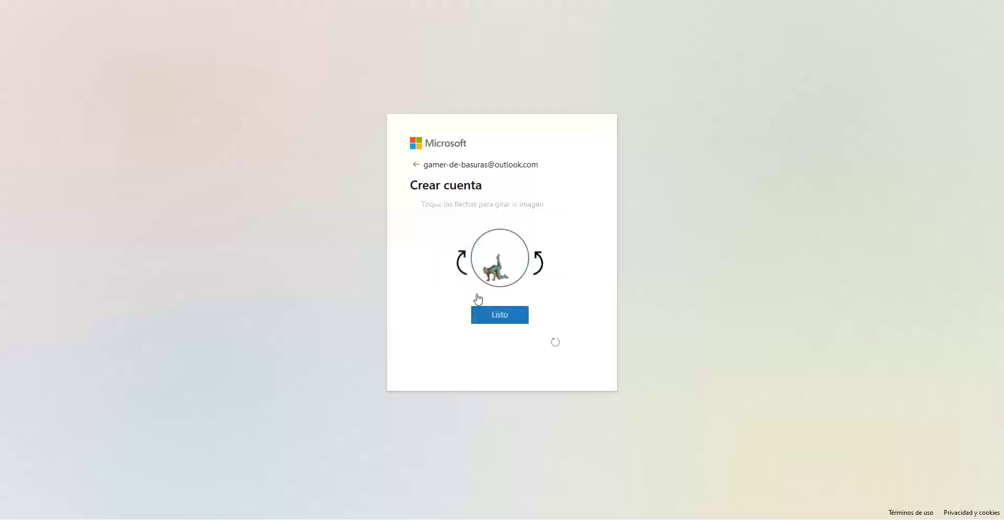
click(500, 314)
click(538, 263)
click(502, 314)
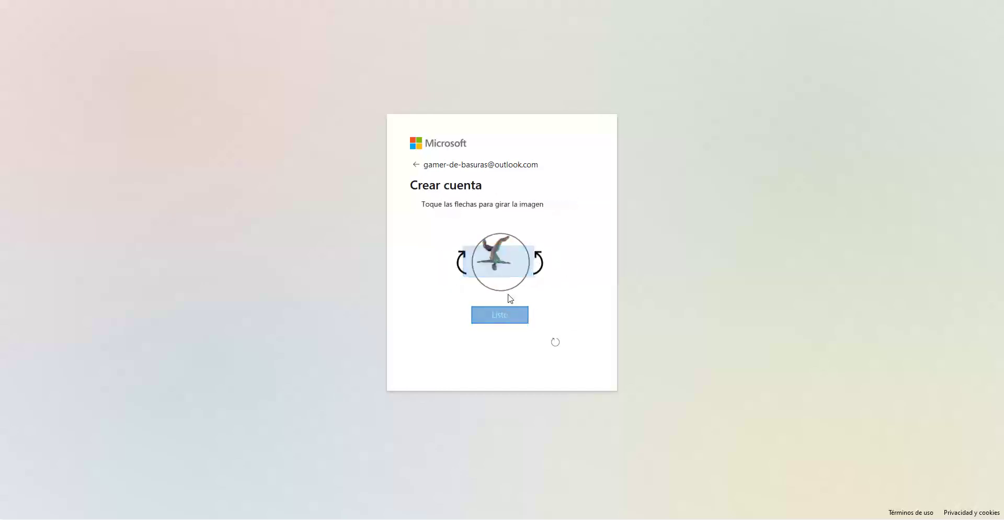
click(463, 265)
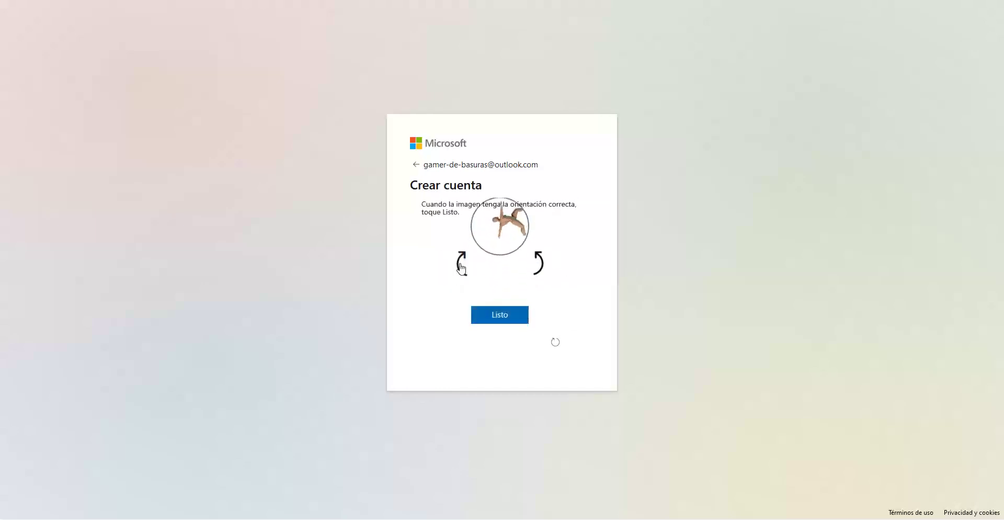
click(500, 314)
click(537, 263)
click(508, 316)
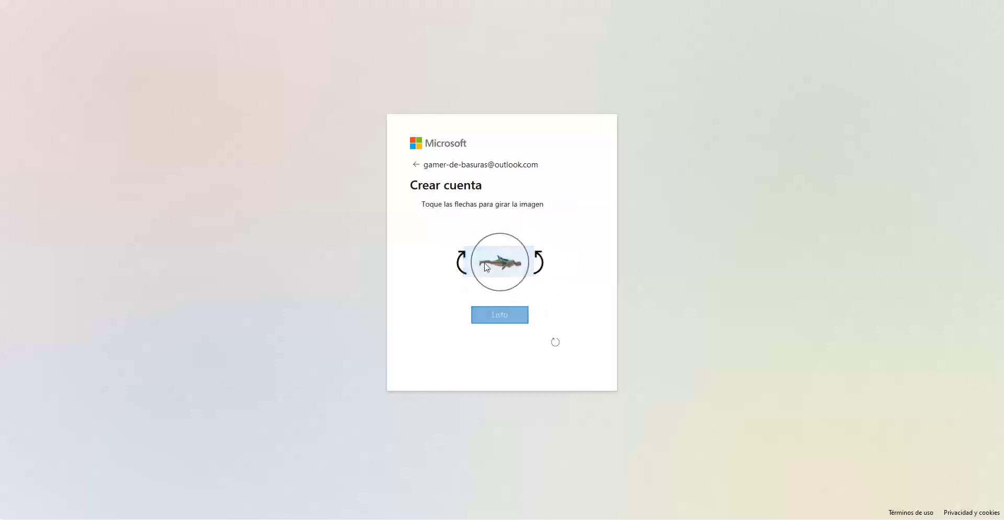
click(538, 261)
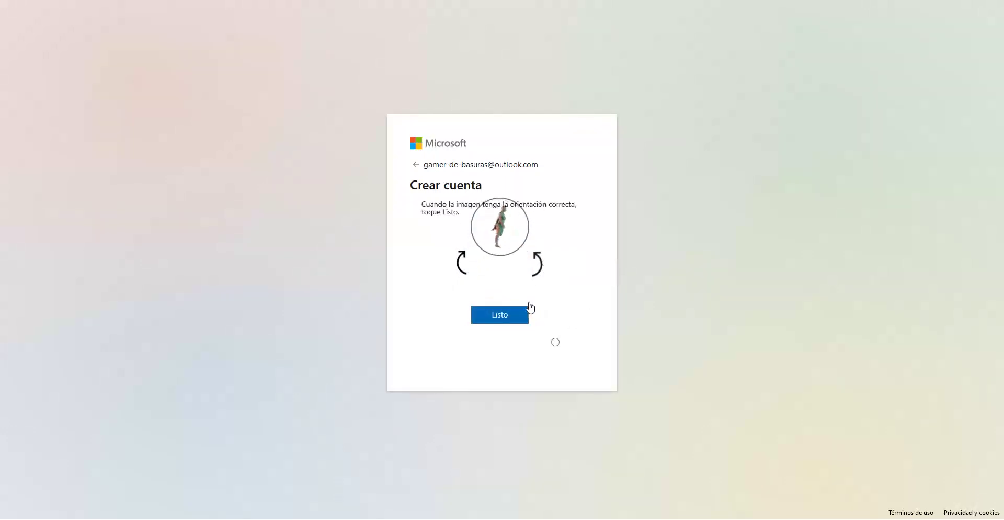
click(501, 314)
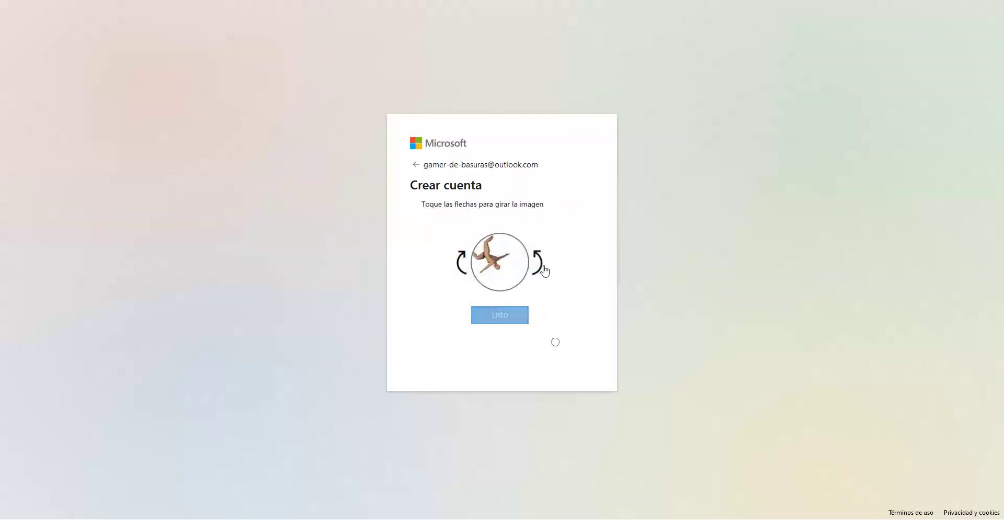
click(499, 314)
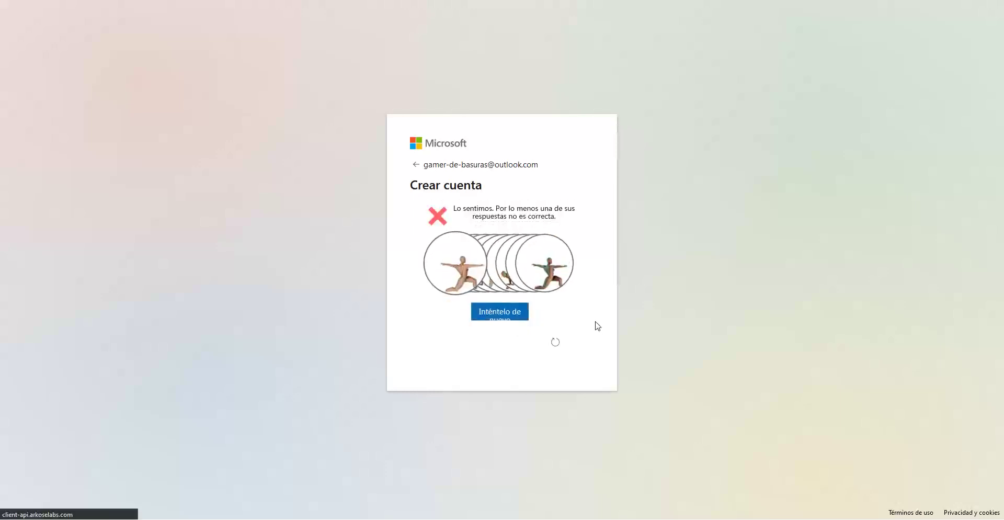